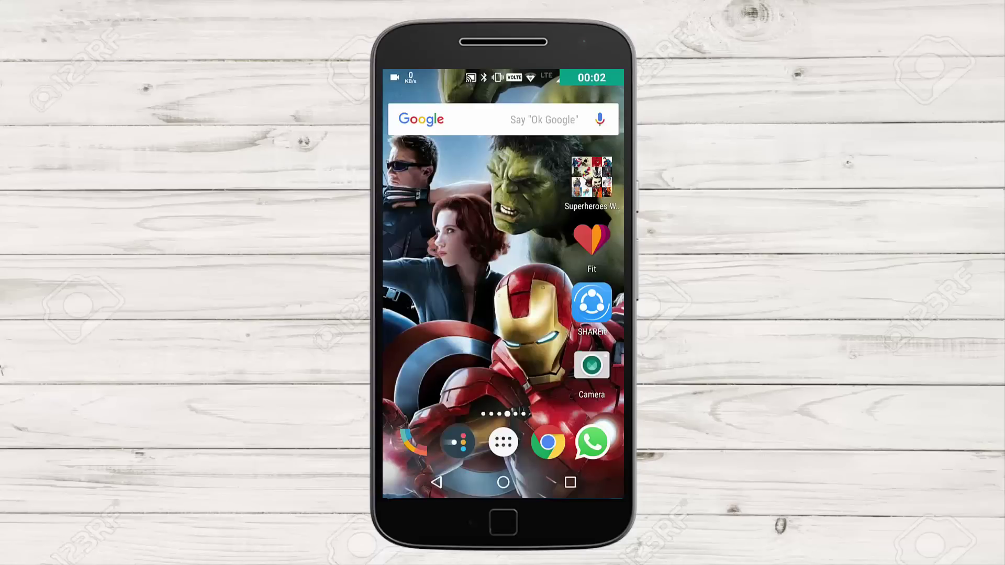
Pull the stock notification shade down over home page 1 and expand it to the second quick settings page
{"action": "left_click_drag", "start_coordinate": [440, 274], "coordinate": [581, 275]}
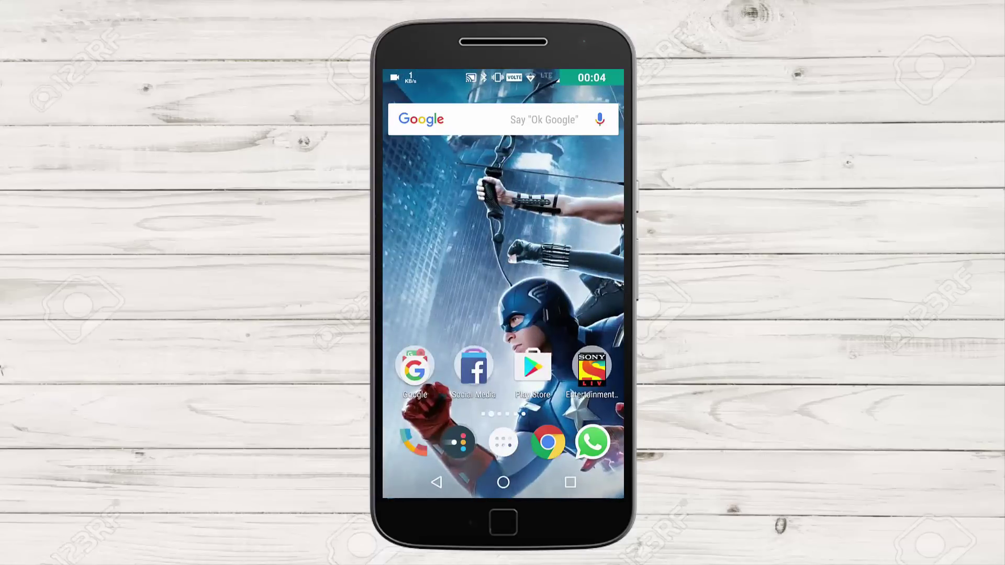
{"action": "left_click_drag", "start_coordinate": [503, 74], "coordinate": [502, 314]}
{"action": "left_click_drag", "start_coordinate": [502, 157], "coordinate": [503, 408]}
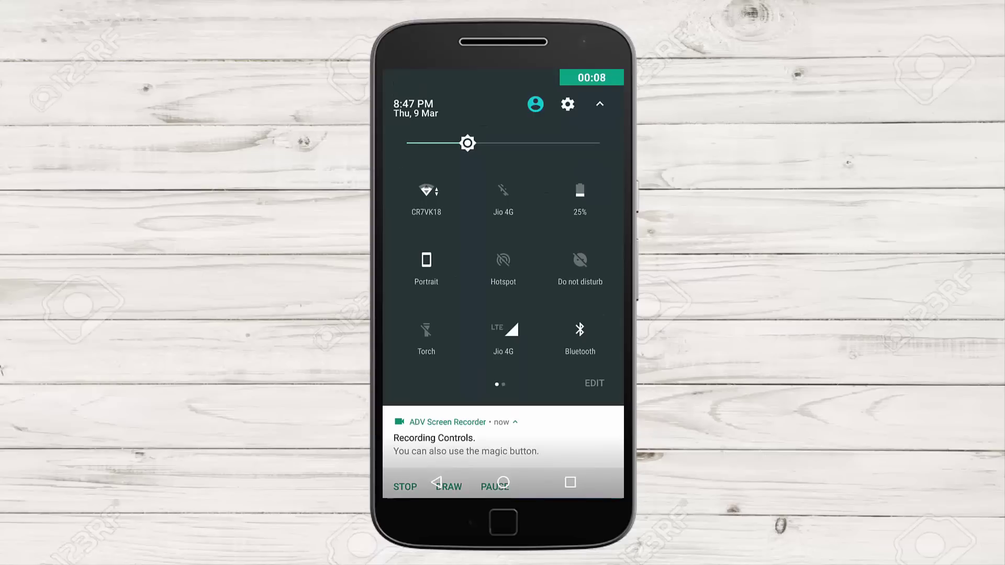
{"action": "mouse_move", "coordinate": [580, 275]}
{"action": "left_mouse_down"}
{"action": "mouse_move", "coordinate": [425, 275]}
{"action": "mouse_move", "coordinate": [580, 275]}
{"action": "left_mouse_up"}
Visit the quick settings tile editor, lower brightness slightly, and collapse back to the notification list
{"action": "left_click", "coordinate": [594, 383]}
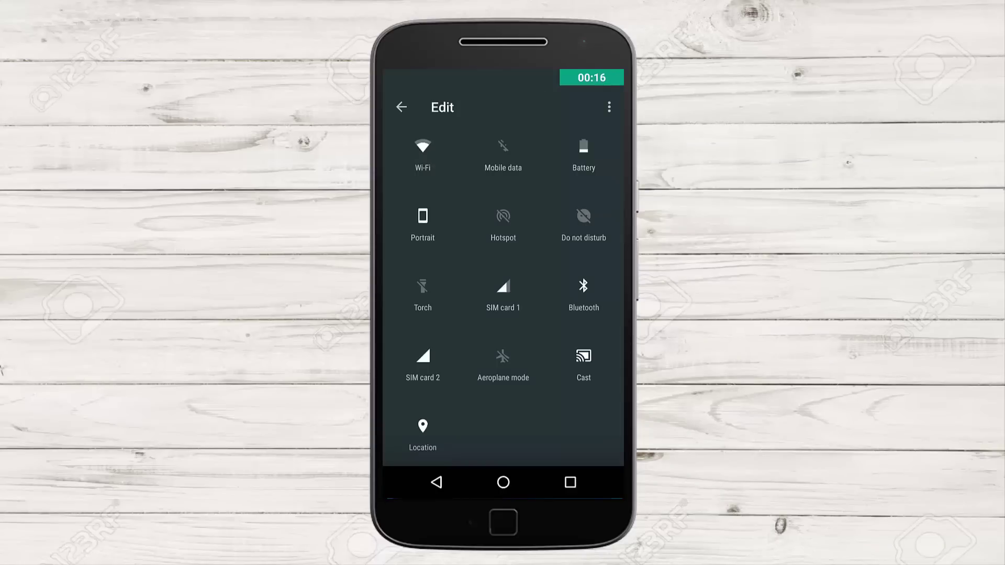
{"action": "left_click", "coordinate": [436, 482]}
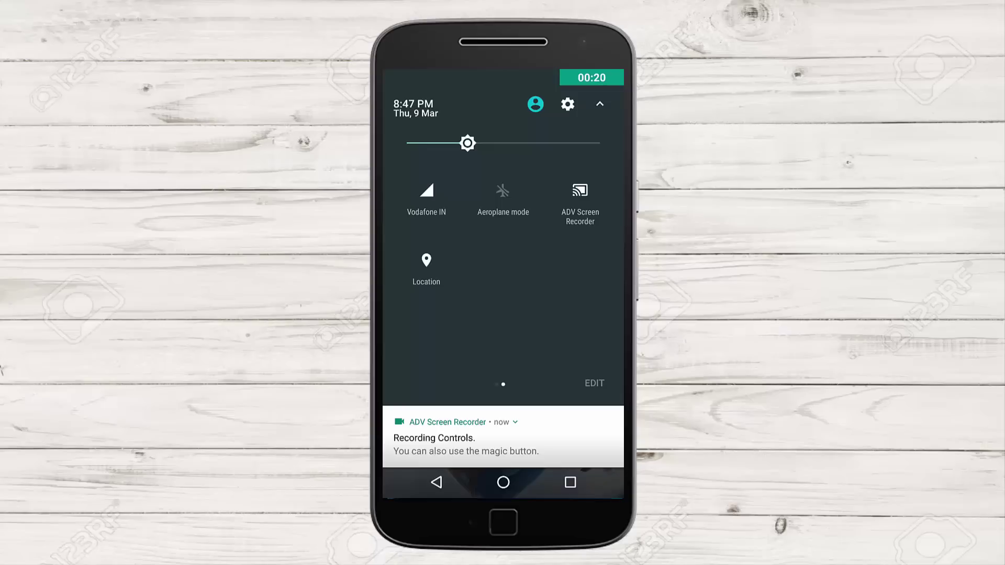
{"action": "mouse_move", "coordinate": [468, 143]}
{"action": "left_mouse_down"}
{"action": "mouse_move", "coordinate": [567, 142]}
{"action": "mouse_move", "coordinate": [452, 143]}
{"action": "left_mouse_up"}
{"action": "mouse_move", "coordinate": [503, 354]}
{"action": "left_mouse_down"}
{"action": "mouse_move", "coordinate": [502, 157]}
{"action": "mouse_move", "coordinate": [502, 393]}
{"action": "left_mouse_up"}
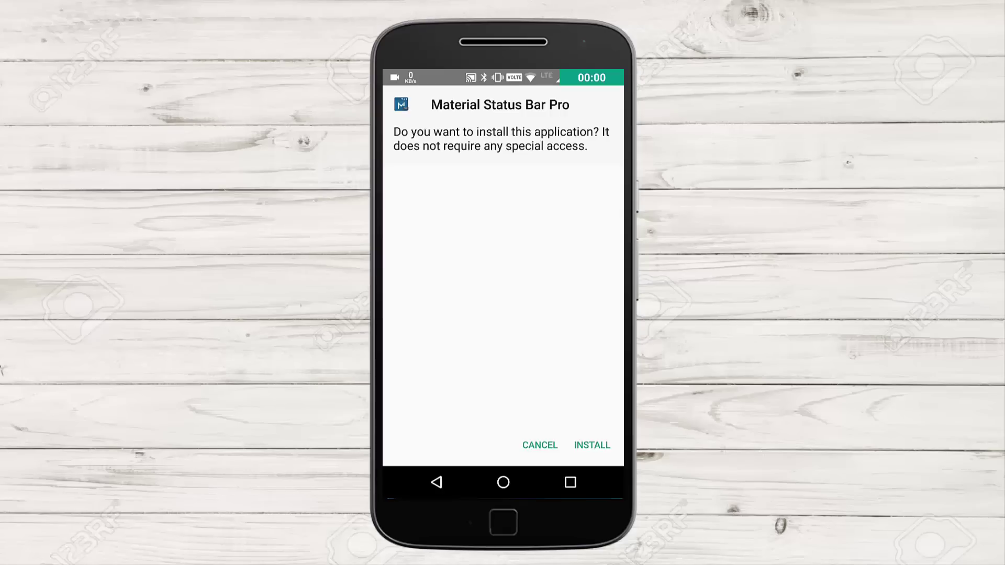
Install and launch Material Status Bar Pro, switch it on, allow location access, and go to Accessibility settings
{"action": "left_click", "coordinate": [592, 445]}
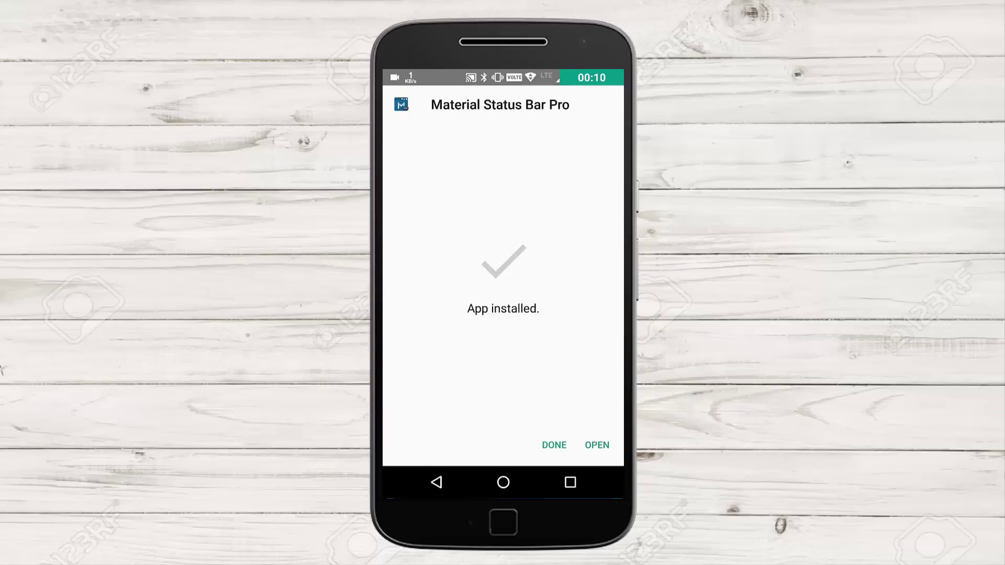
{"action": "left_click", "coordinate": [597, 444]}
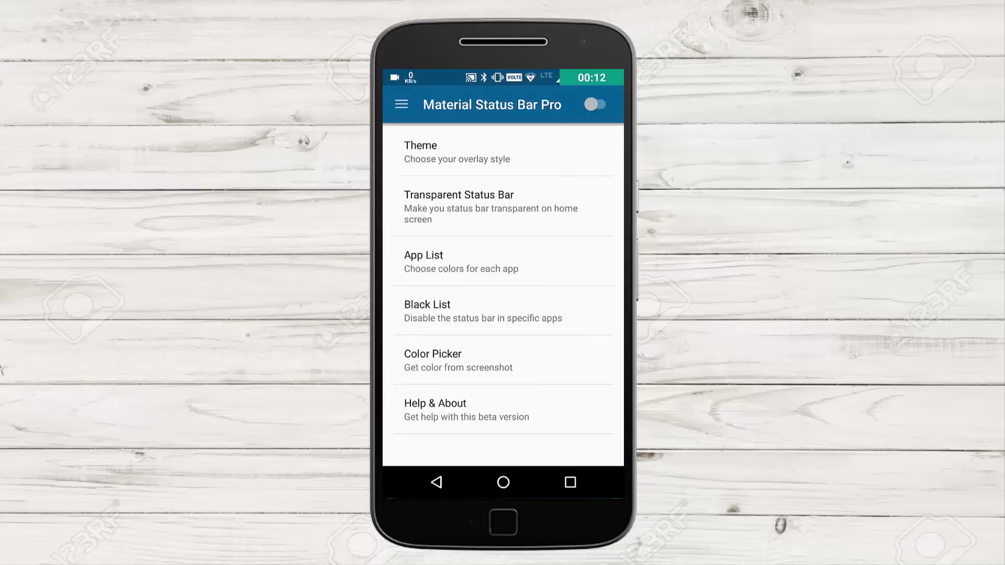
{"action": "left_click", "coordinate": [595, 104]}
{"action": "left_click", "coordinate": [565, 307]}
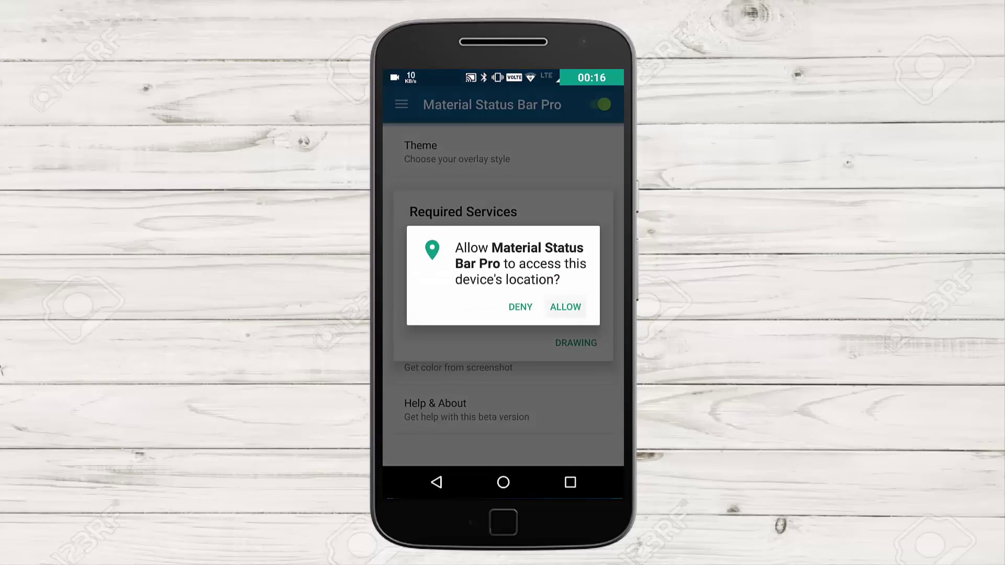
{"action": "left_click", "coordinate": [564, 279]}
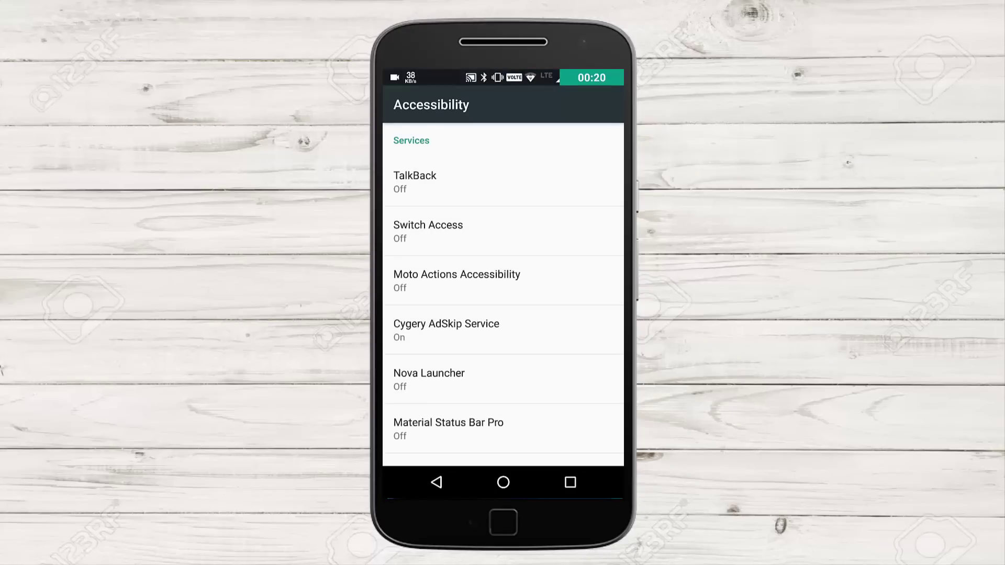
{"action": "scroll", "coordinate": [502, 294], "scroll_direction": "down", "scroll_amount": 5}
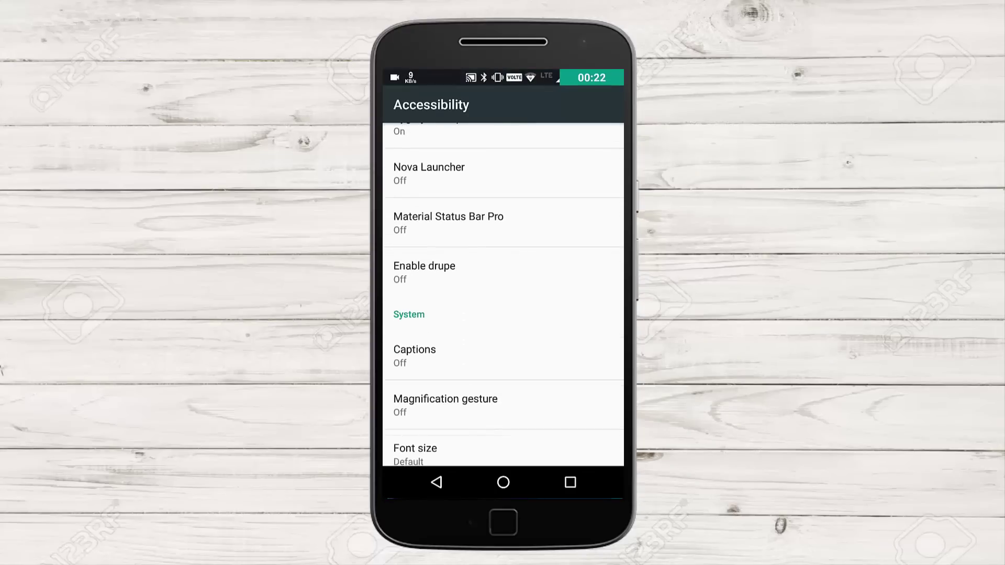
Enable the Material Status Bar Pro accessibility service, confirm it, and go back to the app
{"action": "left_click", "coordinate": [448, 223]}
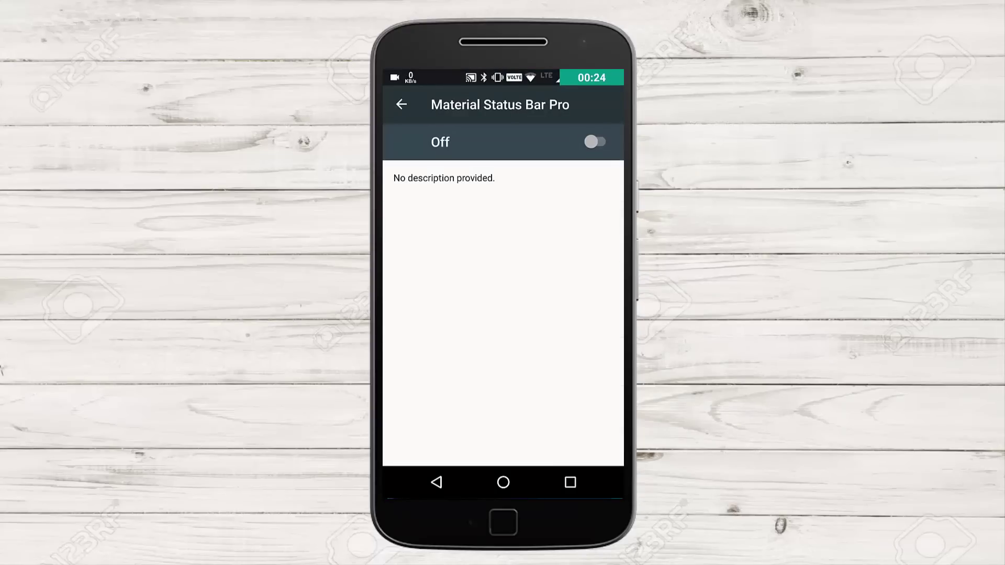
{"action": "left_click", "coordinate": [594, 142]}
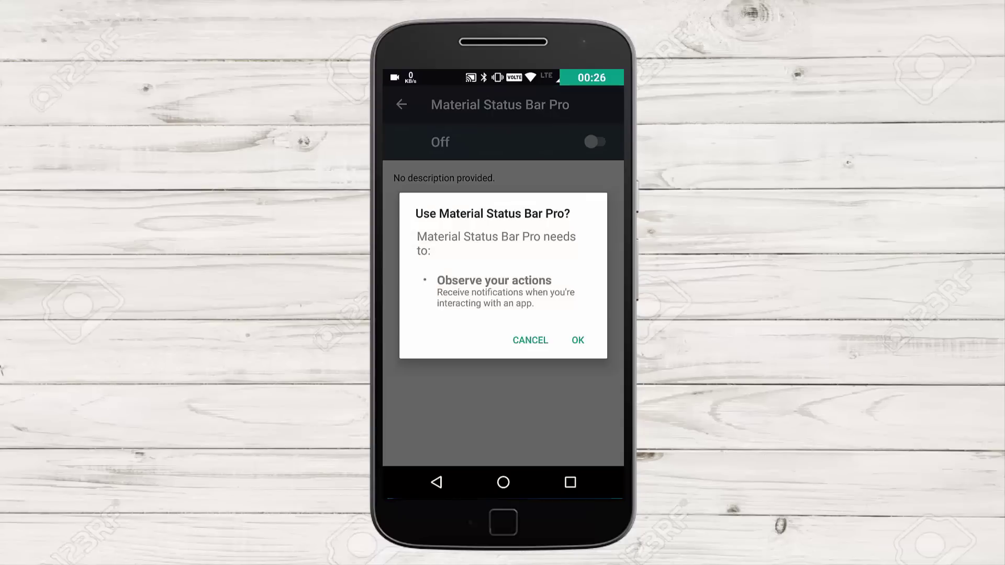
{"action": "left_click", "coordinate": [577, 341]}
{"action": "left_click", "coordinate": [436, 482]}
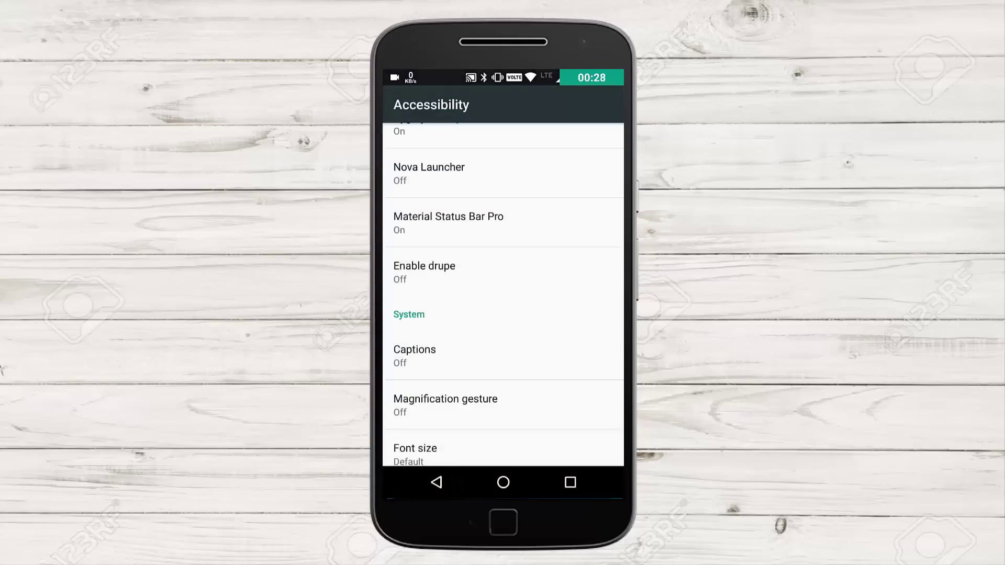
{"action": "left_click", "coordinate": [437, 482]}
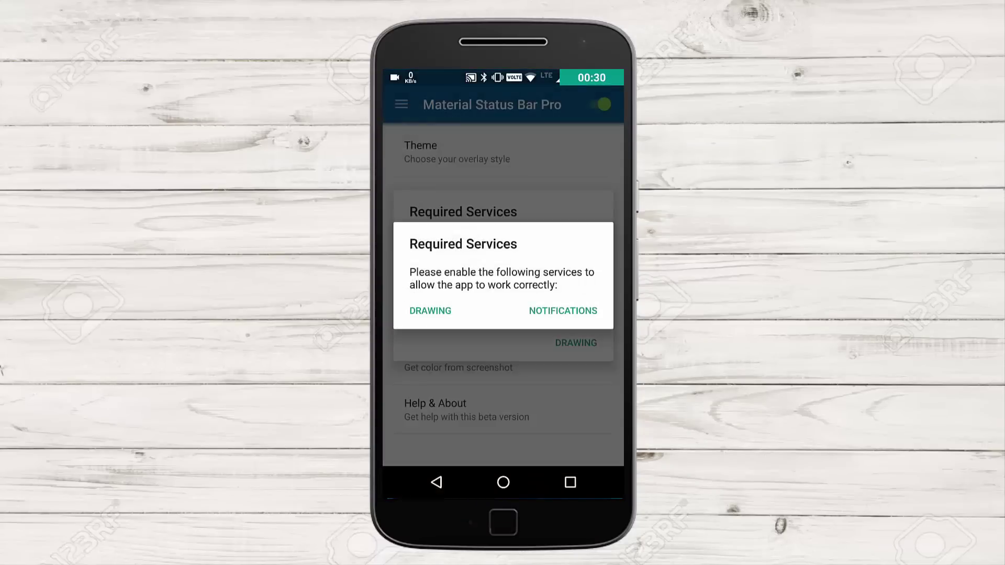
Permit Material Status Bar Pro to draw over other apps and return to it
{"action": "left_click", "coordinate": [430, 310]}
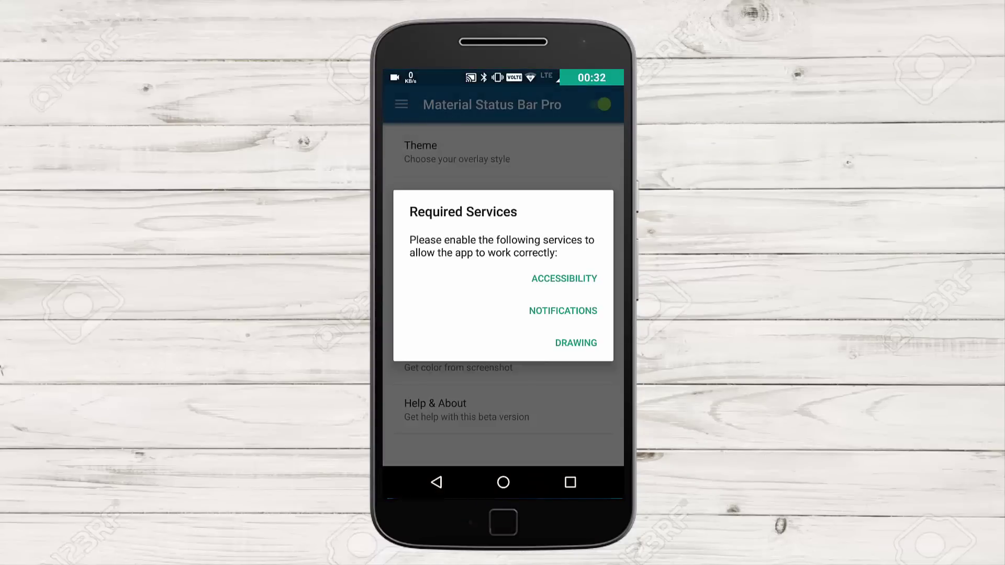
{"action": "left_click", "coordinate": [597, 179]}
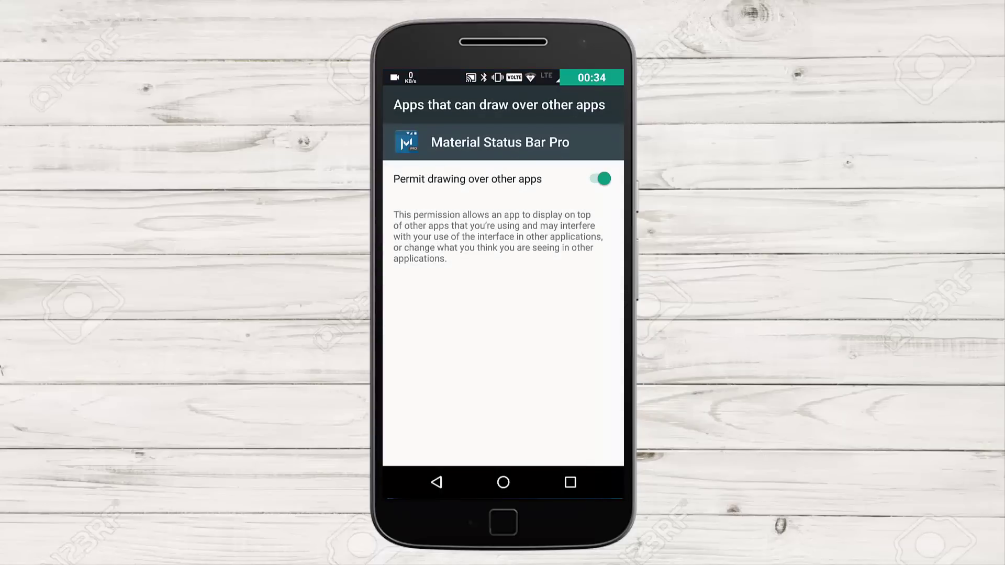
{"action": "left_click", "coordinate": [437, 482]}
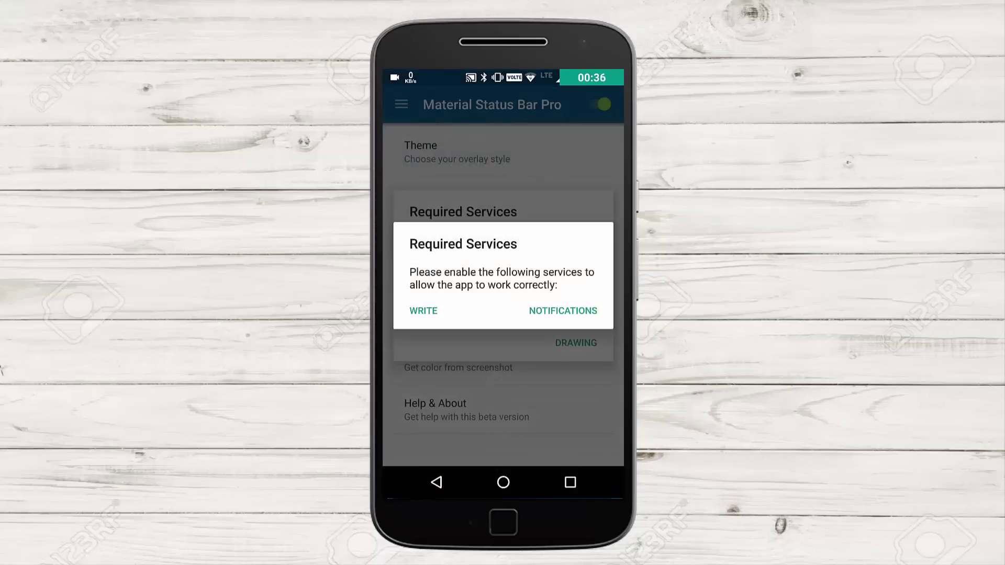
Grant Material Status Bar Pro notification access, confirm, and return to it
{"action": "left_click", "coordinate": [562, 310]}
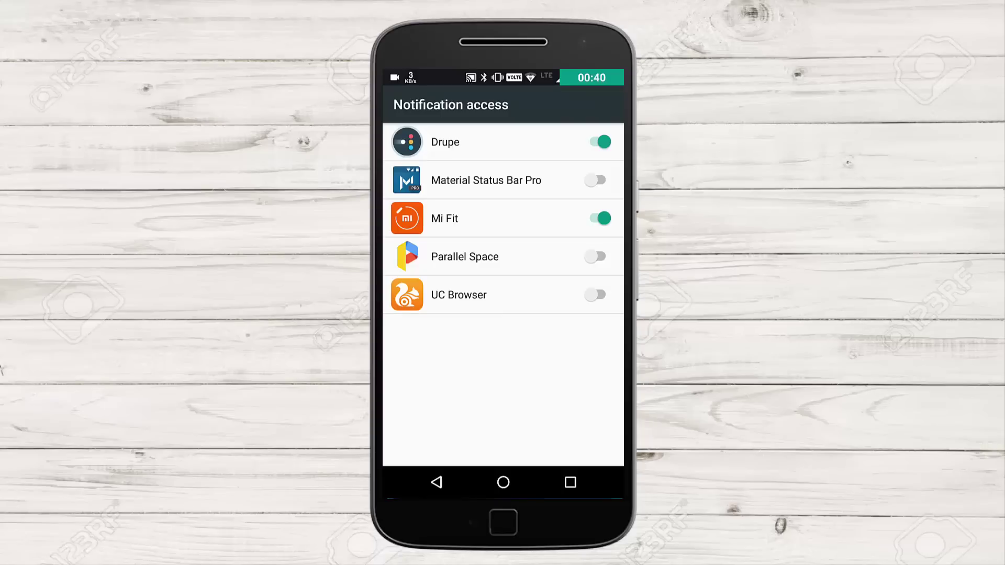
{"action": "left_click", "coordinate": [486, 180]}
{"action": "left_click", "coordinate": [575, 377]}
{"action": "left_click", "coordinate": [437, 482]}
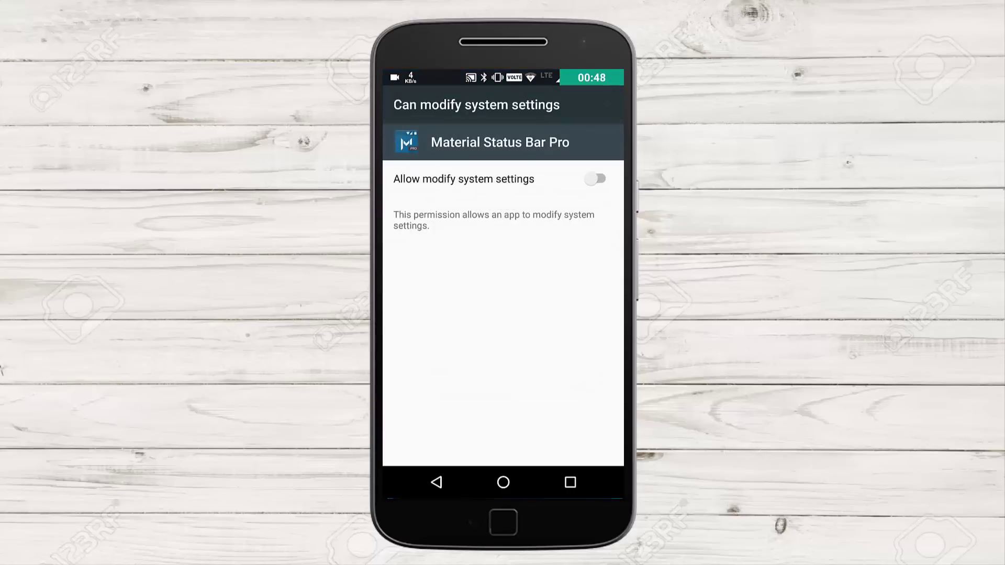
Allow the app to modify system settings and close the Required Services prompt
{"action": "left_click", "coordinate": [599, 179]}
{"action": "left_click", "coordinate": [436, 482]}
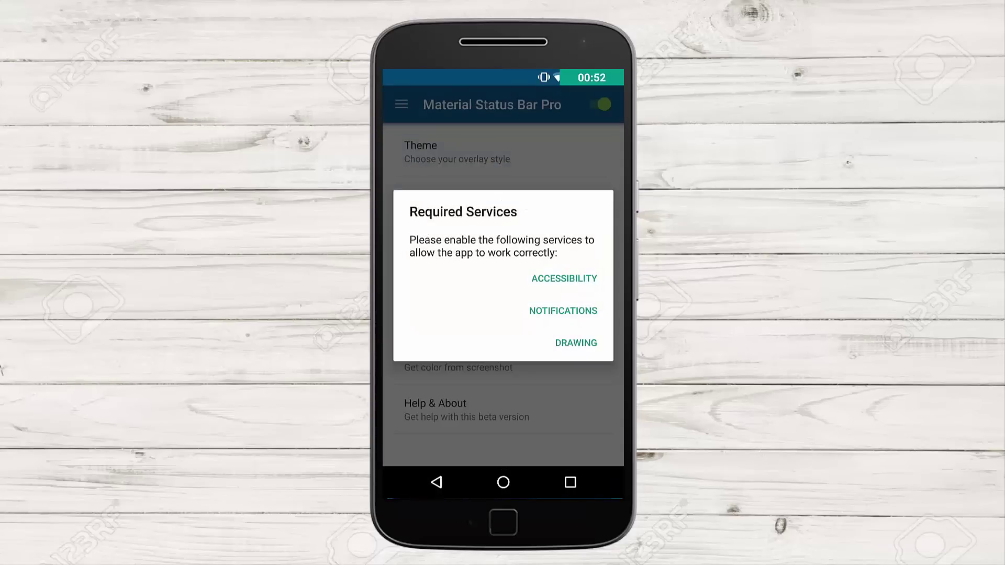
{"action": "left_click", "coordinate": [401, 103]}
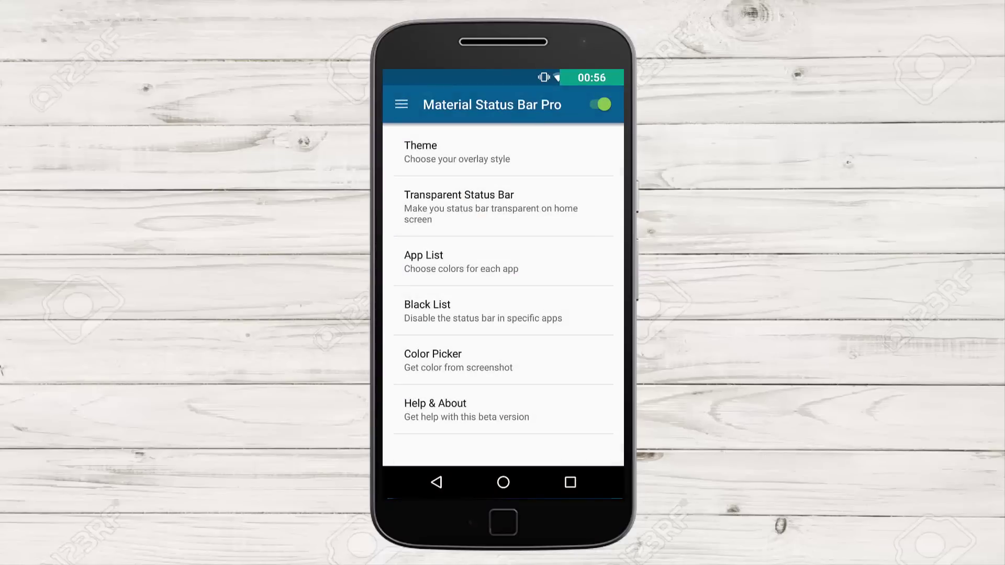
Go to the Notification Panel section from the menu and toggle the custom panel off and back on
{"action": "left_click", "coordinate": [401, 104]}
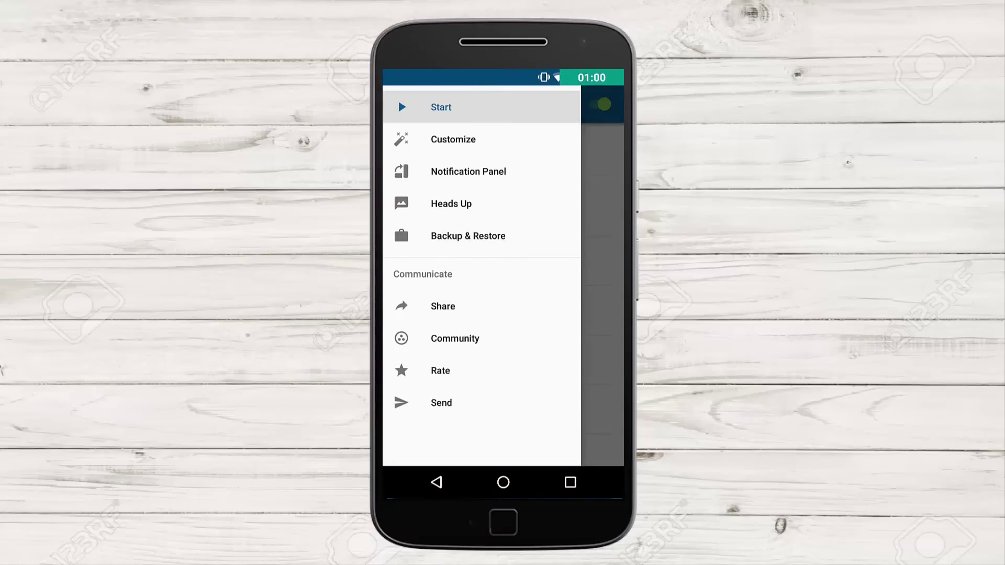
{"action": "left_click", "coordinate": [468, 171]}
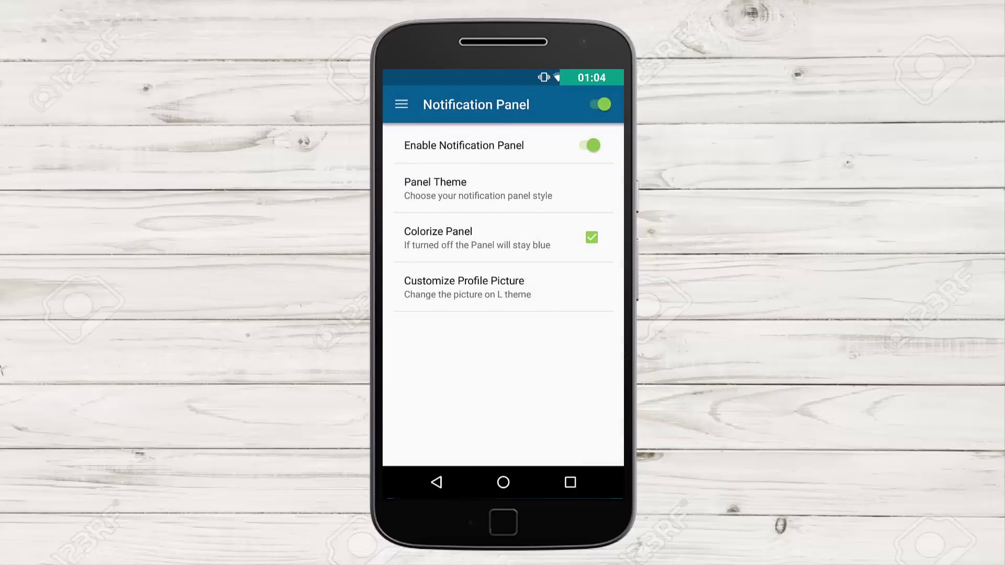
{"action": "left_click", "coordinate": [601, 104]}
{"action": "left_click", "coordinate": [602, 105]}
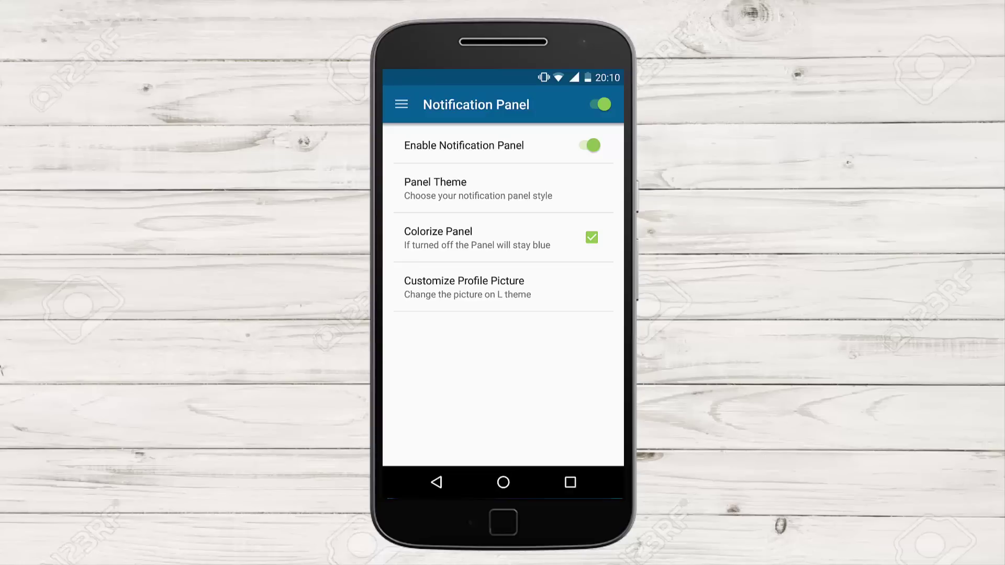
Choose panel theme L, restart the custom status bar, and pull down the themed panel
{"action": "left_click", "coordinate": [439, 188]}
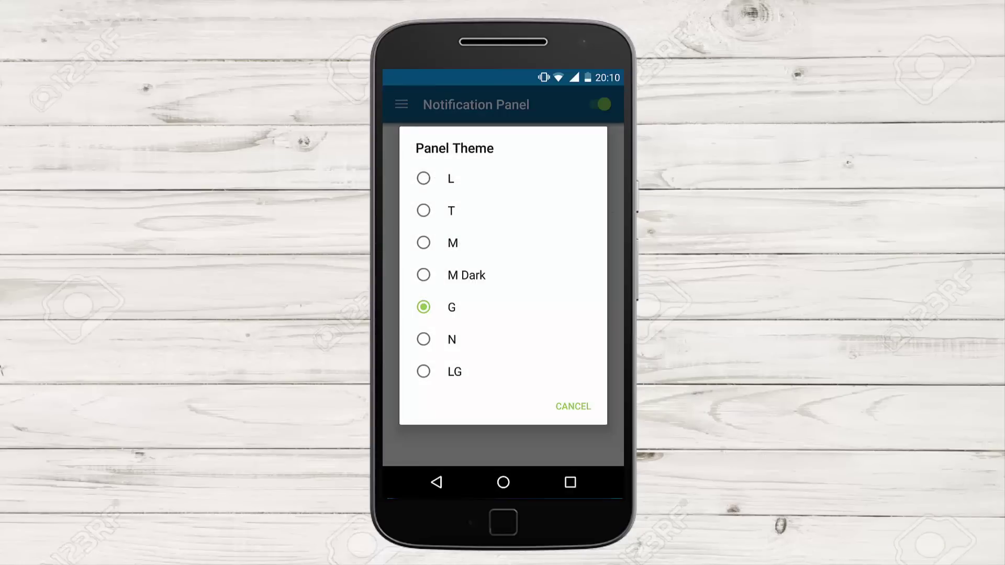
{"action": "left_click", "coordinate": [451, 178]}
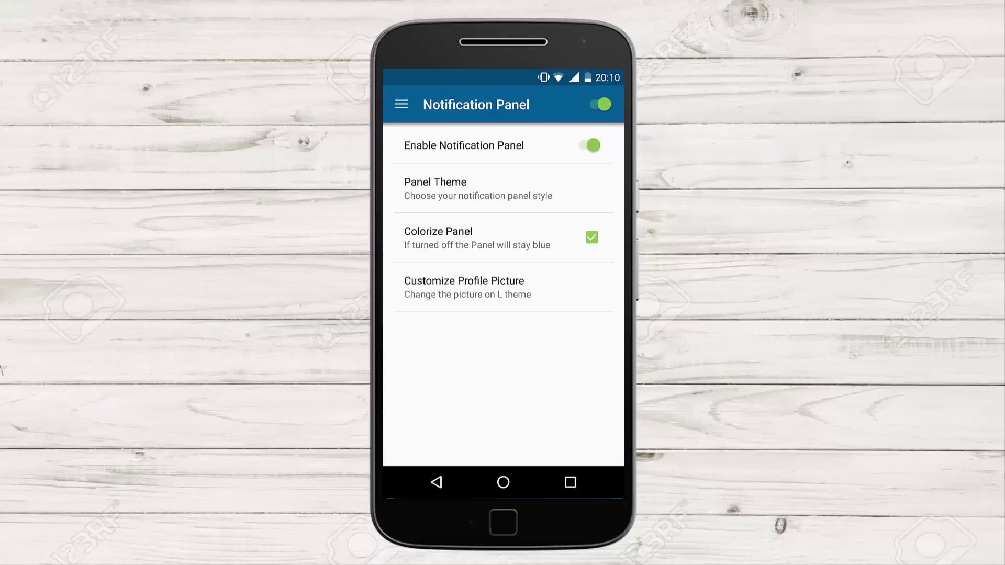
{"action": "left_click", "coordinate": [599, 105]}
{"action": "left_click", "coordinate": [595, 105]}
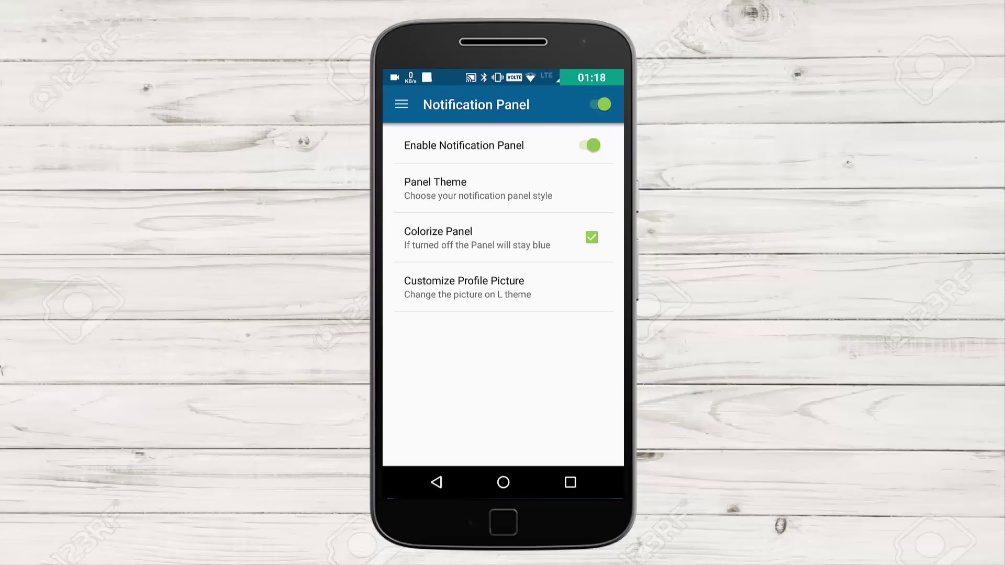
{"action": "left_click_drag", "start_coordinate": [503, 77], "coordinate": [503, 361]}
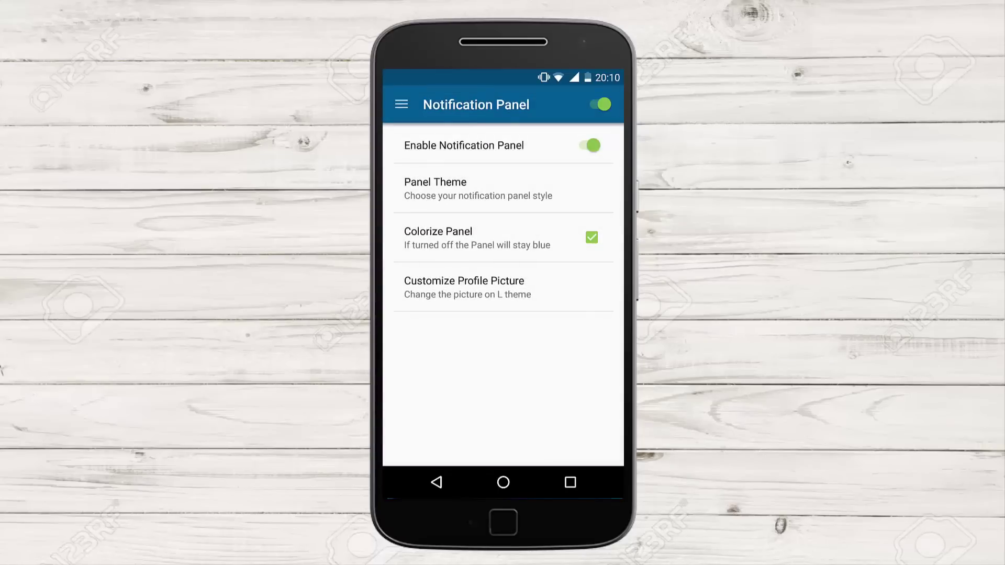
Choose panel theme T, restart the status bar, pull down the teal panel and raise brightness
{"action": "left_click", "coordinate": [477, 189]}
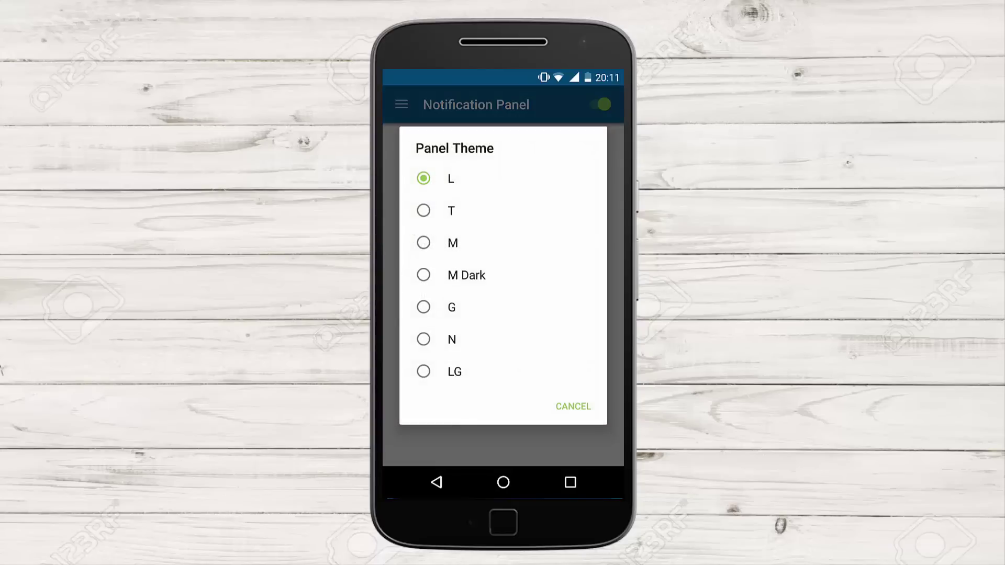
{"action": "left_click", "coordinate": [450, 178]}
{"action": "left_click", "coordinate": [596, 105]}
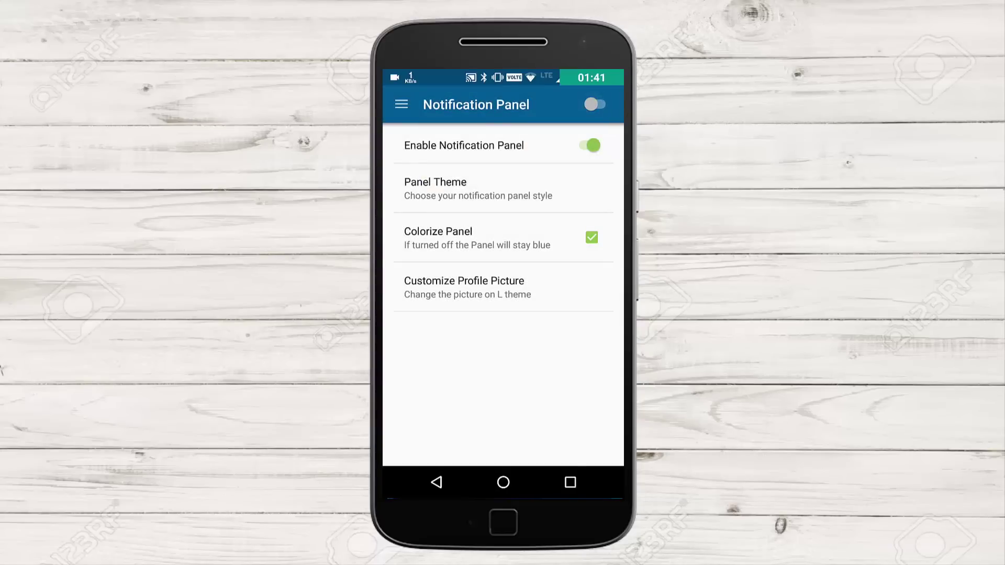
{"action": "left_click", "coordinate": [597, 104]}
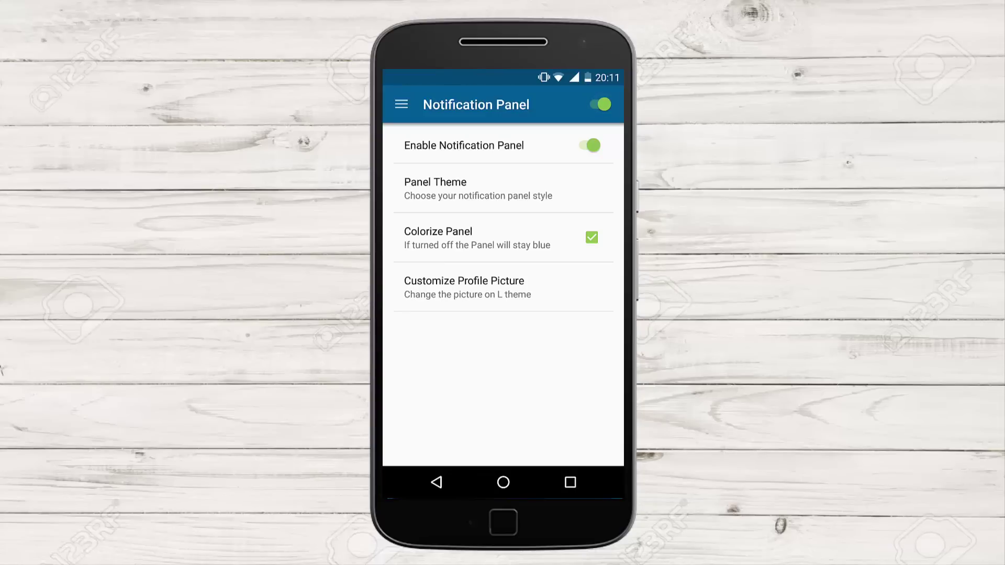
{"action": "left_click_drag", "start_coordinate": [502, 75], "coordinate": [502, 314]}
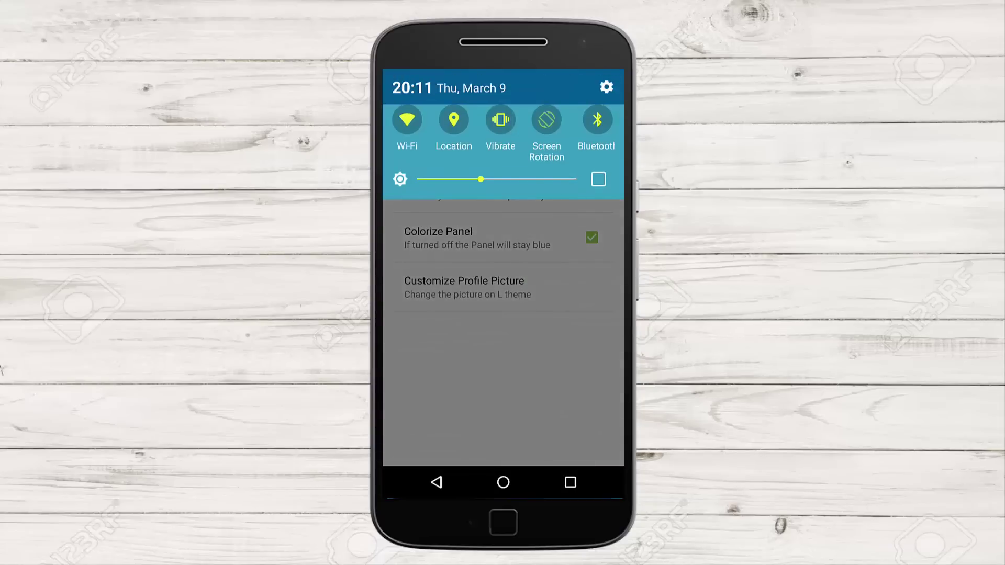
{"action": "mouse_move", "coordinate": [596, 119]}
{"action": "left_mouse_down"}
{"action": "mouse_move", "coordinate": [453, 119]}
{"action": "mouse_move", "coordinate": [581, 119]}
{"action": "left_mouse_up"}
{"action": "mouse_move", "coordinate": [481, 179]}
{"action": "left_mouse_down"}
{"action": "mouse_move", "coordinate": [523, 179]}
{"action": "mouse_move", "coordinate": [460, 179]}
{"action": "mouse_move", "coordinate": [517, 179]}
{"action": "left_mouse_up"}
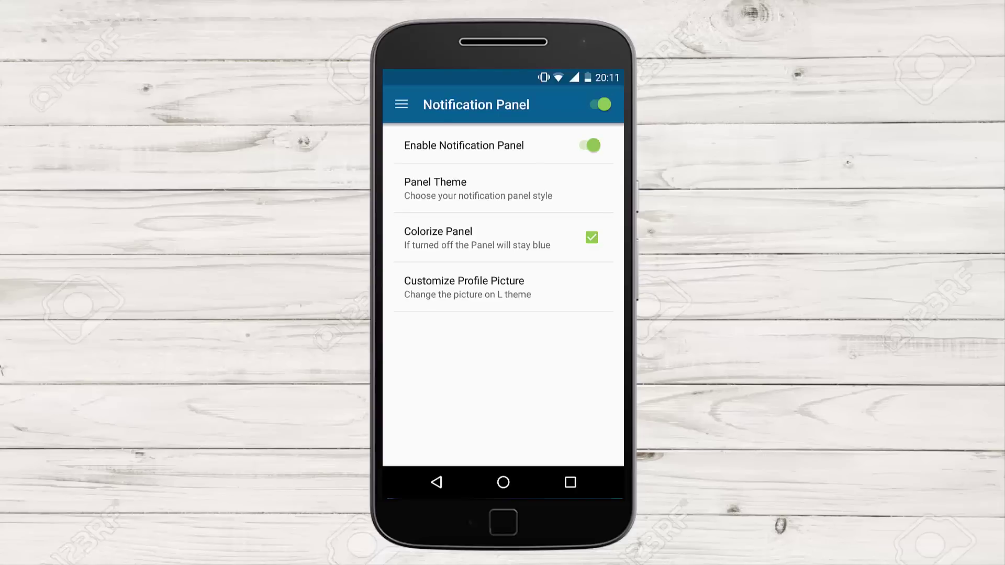
Choose panel theme M, turn the status bar on, pull down the white panel and drop brightness to minimum
{"action": "left_click", "coordinate": [561, 191]}
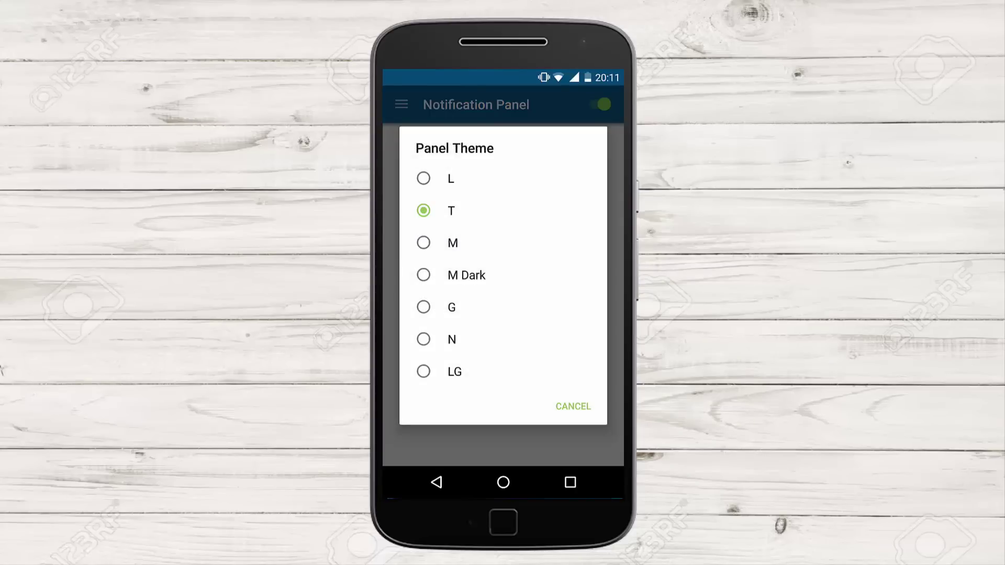
{"action": "left_click", "coordinate": [453, 243]}
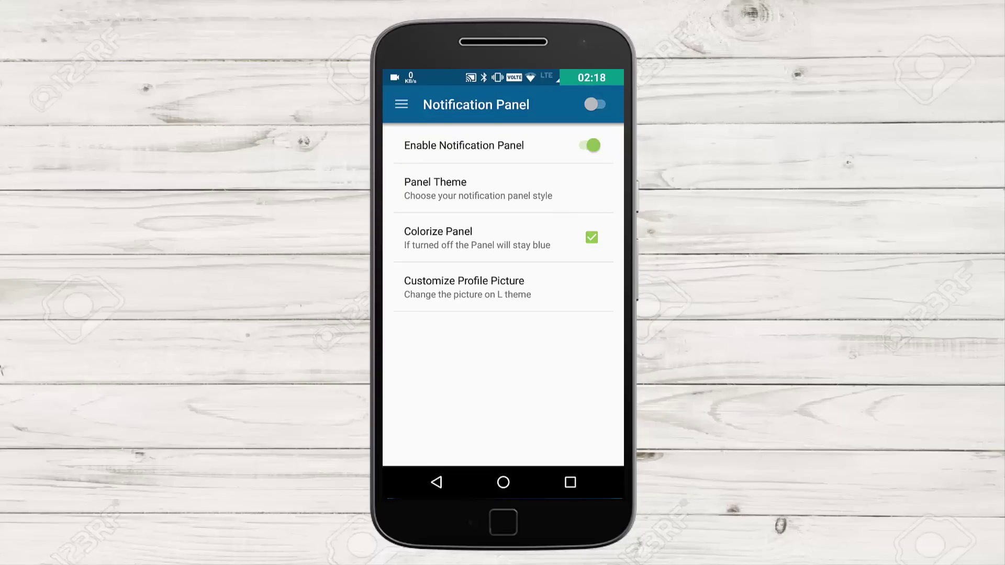
{"action": "left_click", "coordinate": [594, 104]}
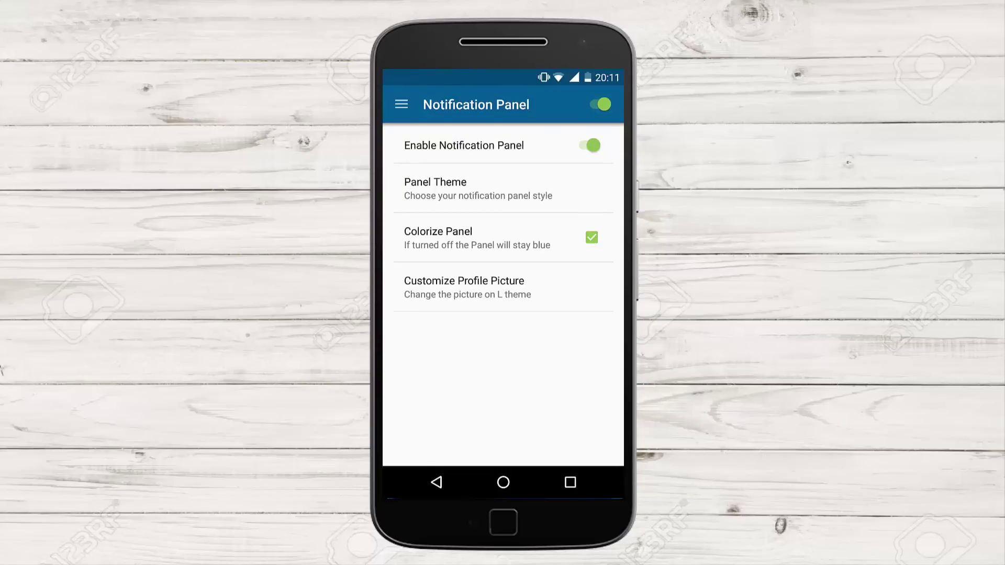
{"action": "left_click_drag", "start_coordinate": [503, 77], "coordinate": [502, 235]}
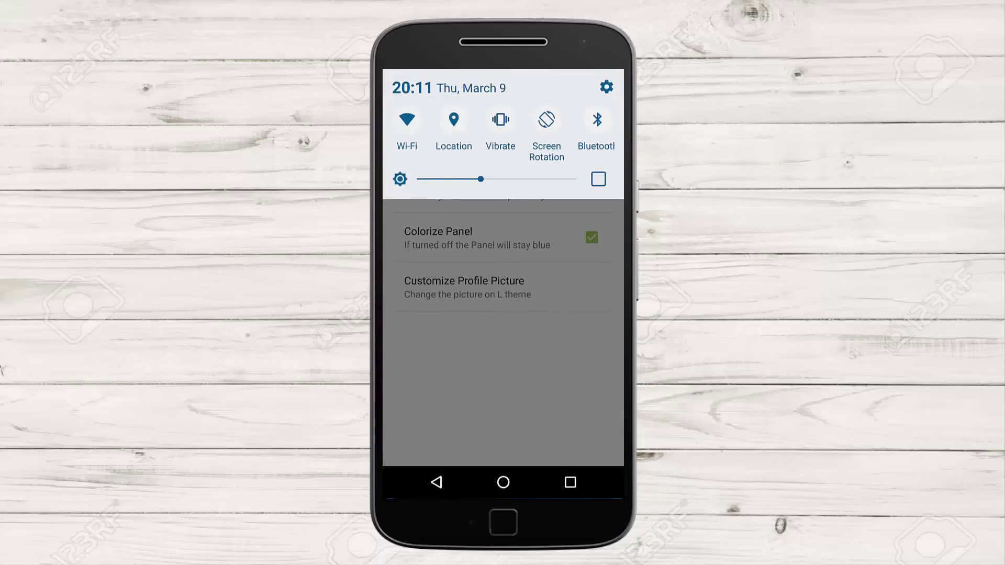
{"action": "mouse_move", "coordinate": [581, 125]}
{"action": "left_mouse_down"}
{"action": "mouse_move", "coordinate": [437, 126]}
{"action": "mouse_move", "coordinate": [589, 125]}
{"action": "left_mouse_up"}
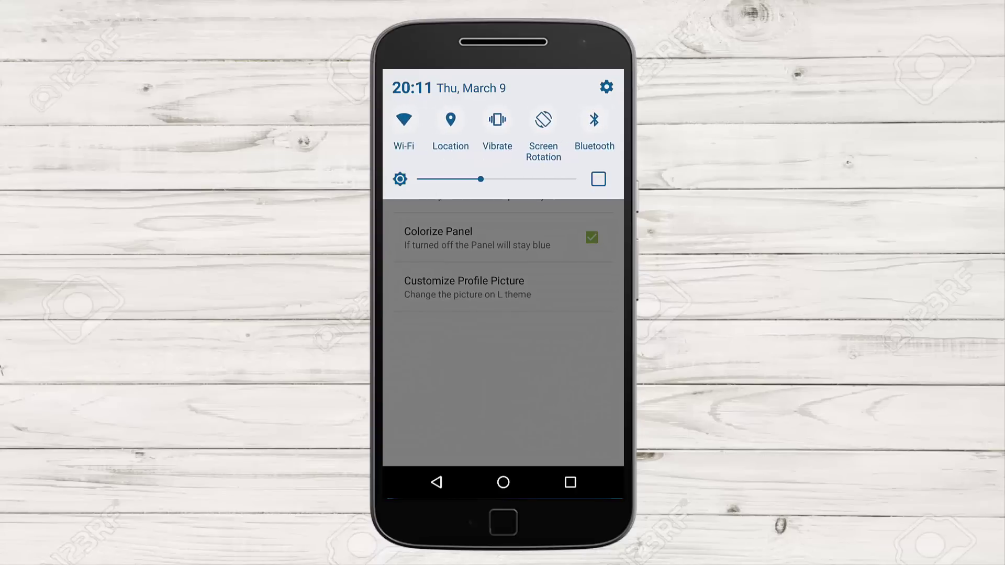
{"action": "mouse_move", "coordinate": [480, 179]}
{"action": "left_mouse_down"}
{"action": "mouse_move", "coordinate": [523, 179]}
{"action": "mouse_move", "coordinate": [430, 179]}
{"action": "mouse_move", "coordinate": [471, 179]}
{"action": "left_mouse_up"}
Enable auto brightness, choose panel theme M Dark, restart the status bar and pull down the dark purple panel
{"action": "left_click", "coordinate": [598, 179]}
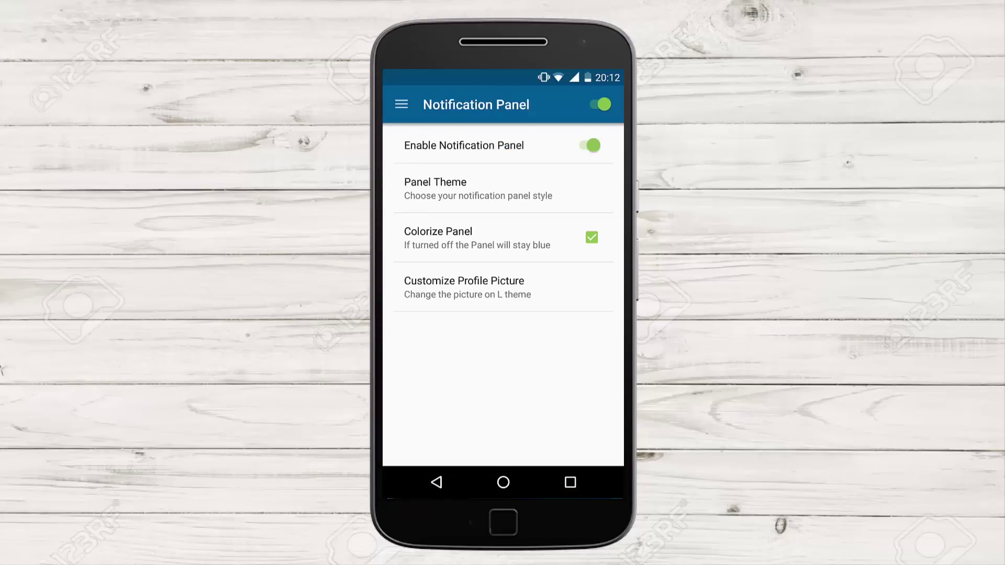
{"action": "left_click", "coordinate": [478, 188]}
{"action": "left_click", "coordinate": [451, 178]}
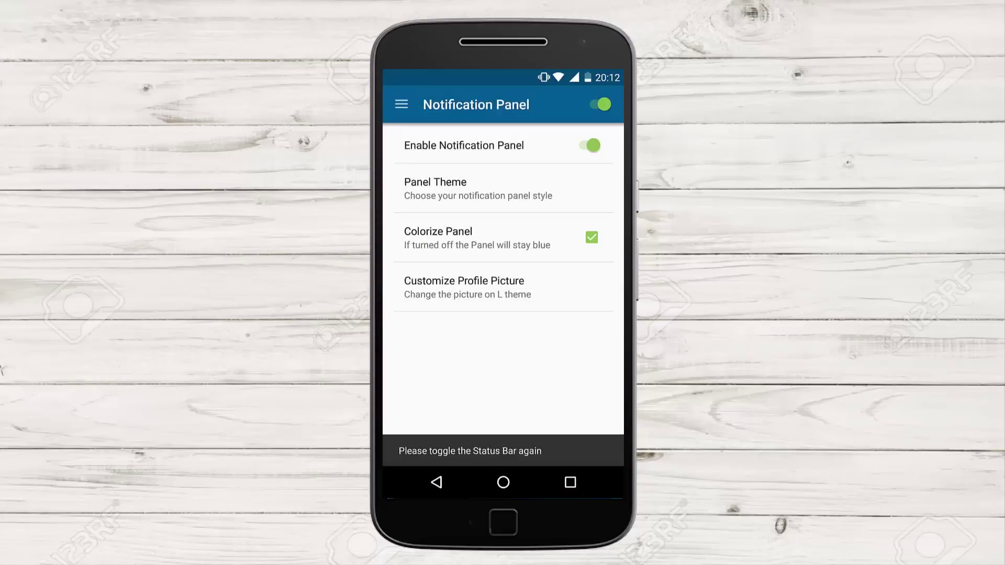
{"action": "left_click", "coordinate": [600, 104]}
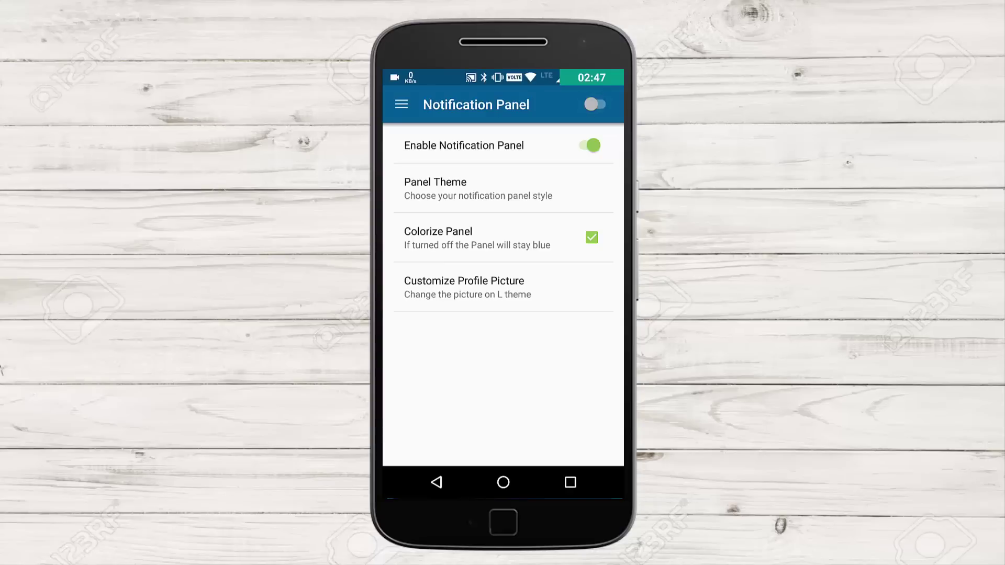
{"action": "left_click", "coordinate": [595, 105]}
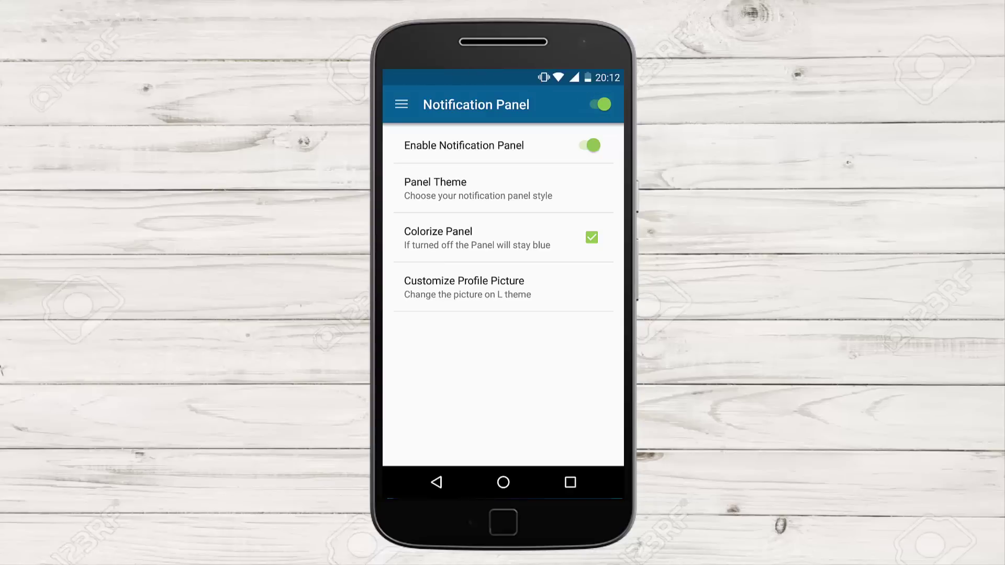
{"action": "left_click_drag", "start_coordinate": [503, 77], "coordinate": [503, 314]}
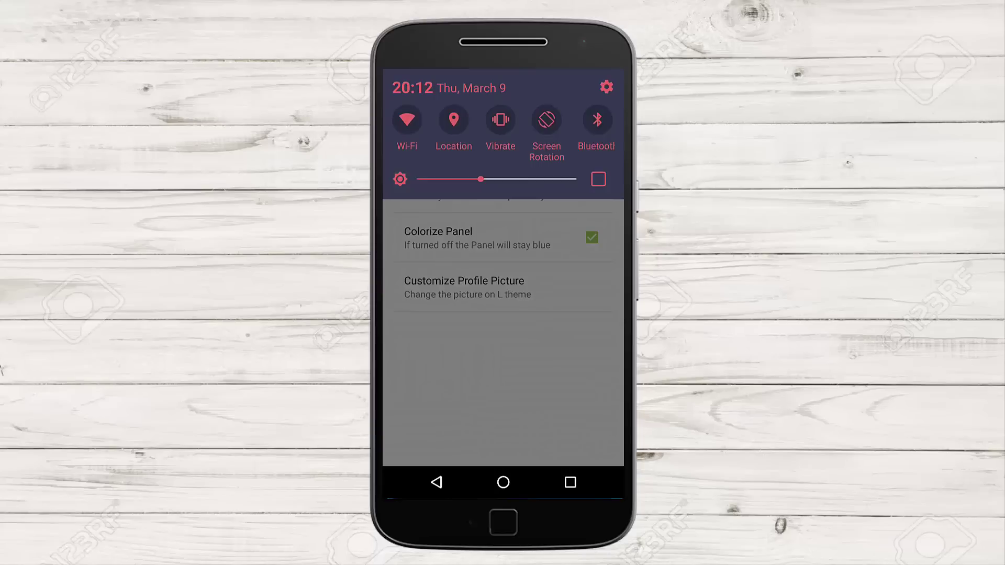
{"action": "mouse_move", "coordinate": [565, 126]}
{"action": "left_mouse_down"}
{"action": "mouse_move", "coordinate": [422, 125]}
{"action": "mouse_move", "coordinate": [565, 125]}
{"action": "left_mouse_up"}
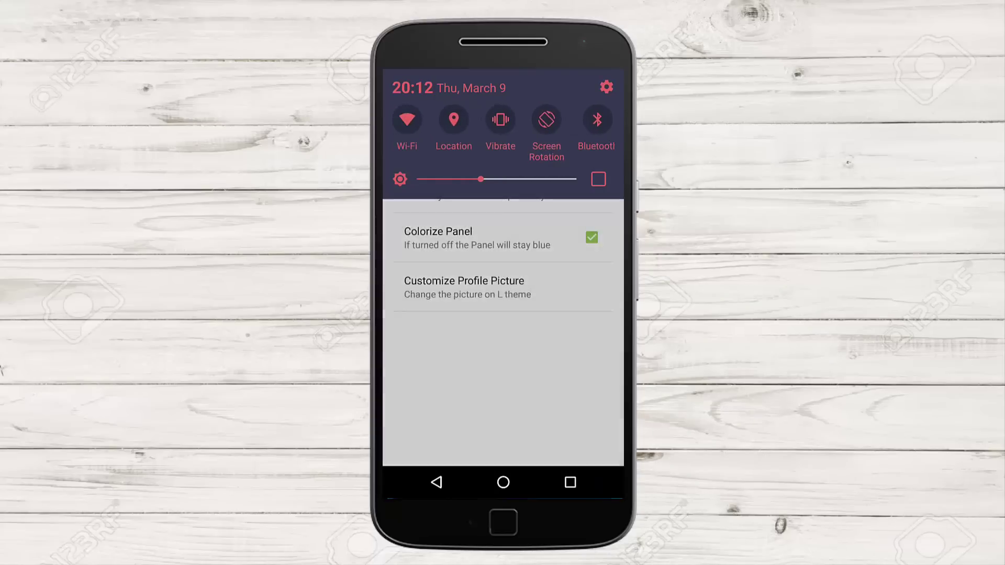
Close the panel, choose panel theme G, and switch the custom status bar off
{"action": "left_click_drag", "start_coordinate": [503, 353], "coordinate": [503, 77]}
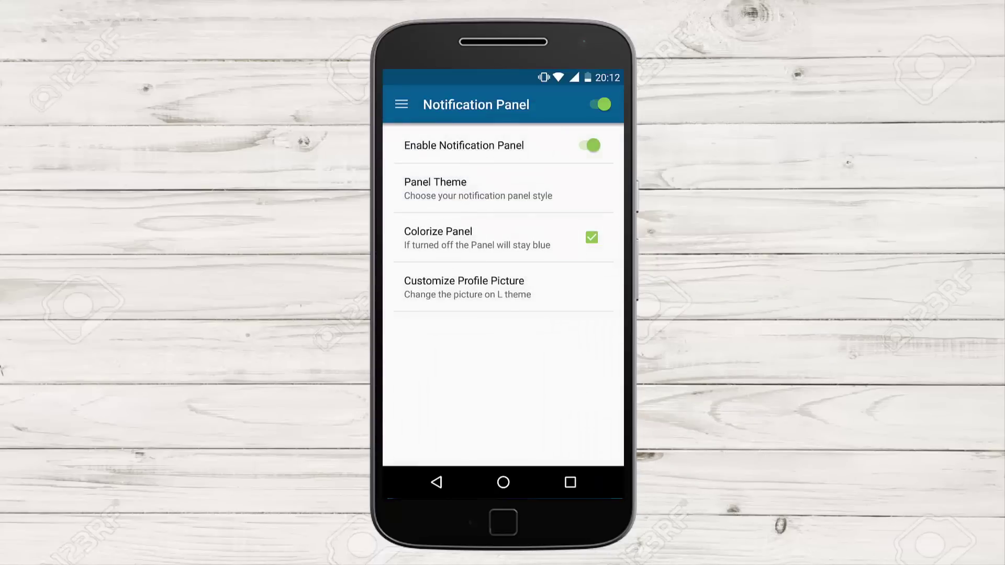
{"action": "left_click", "coordinate": [502, 188]}
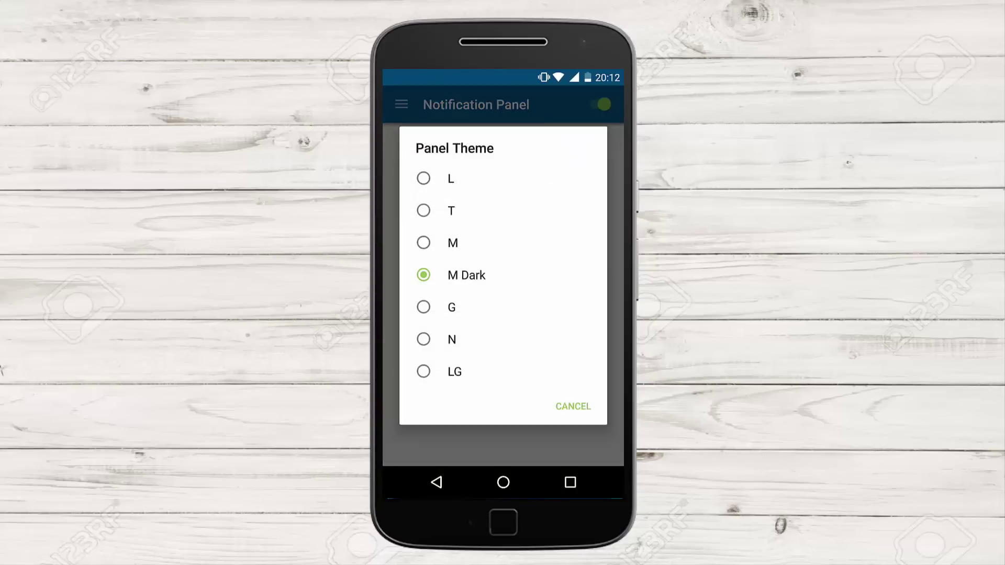
{"action": "left_click", "coordinate": [452, 307]}
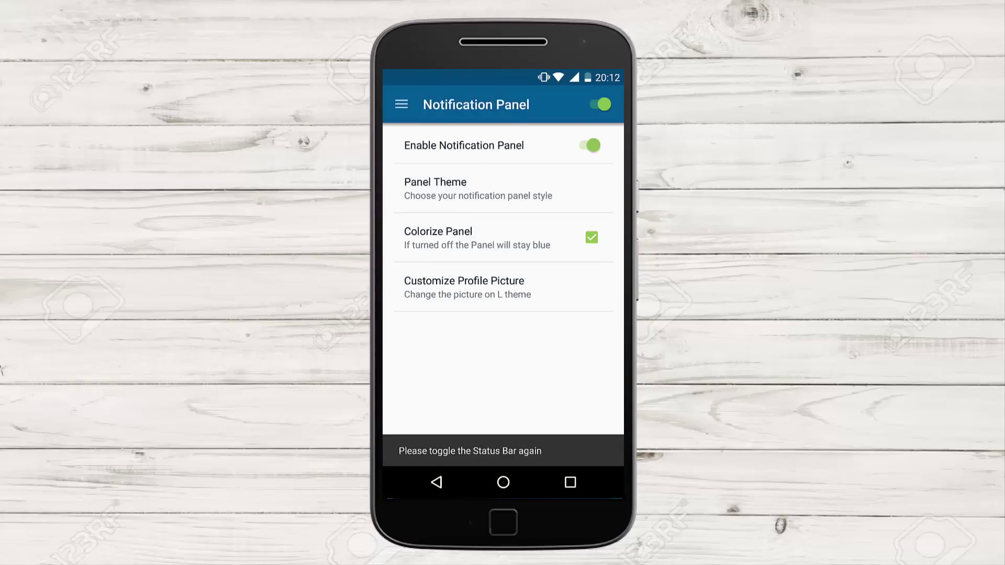
{"action": "left_click", "coordinate": [598, 105]}
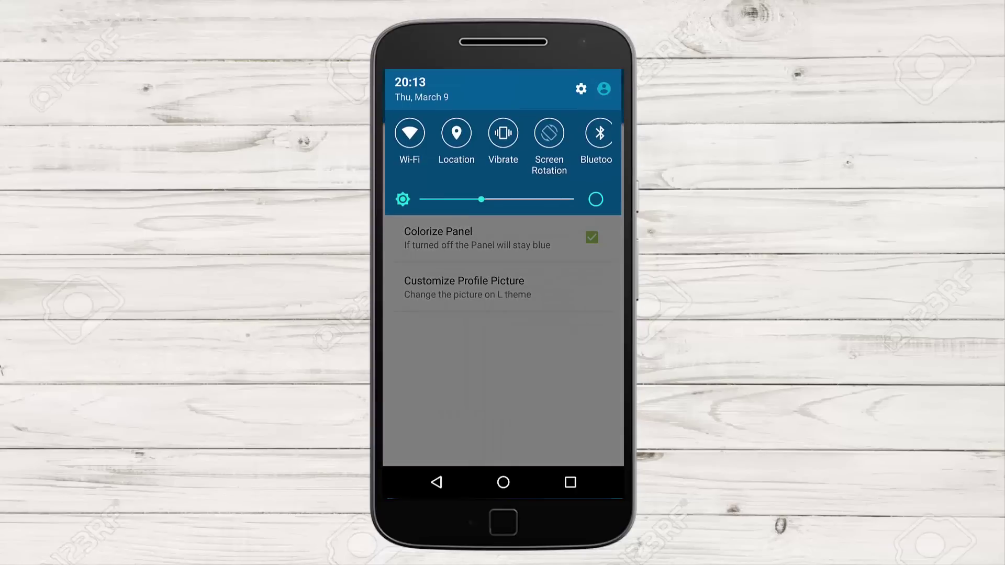
{"action": "scroll", "coordinate": [502, 145], "scroll_direction": "right", "scroll_amount": 3}
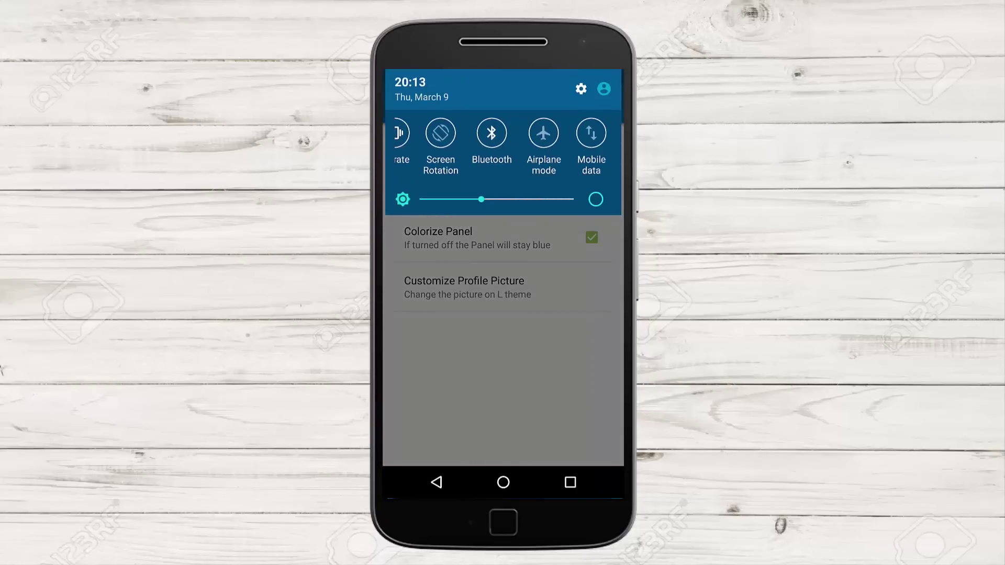
{"action": "scroll", "coordinate": [502, 146], "scroll_direction": "right", "scroll_amount": 1}
Switch the custom status bar off and pull down the stock Android shade into quick settings
{"action": "mouse_move", "coordinate": [480, 199]}
{"action": "left_mouse_down"}
{"action": "mouse_move", "coordinate": [467, 199]}
{"action": "mouse_move", "coordinate": [526, 200]}
{"action": "mouse_move", "coordinate": [507, 200]}
{"action": "left_mouse_up"}
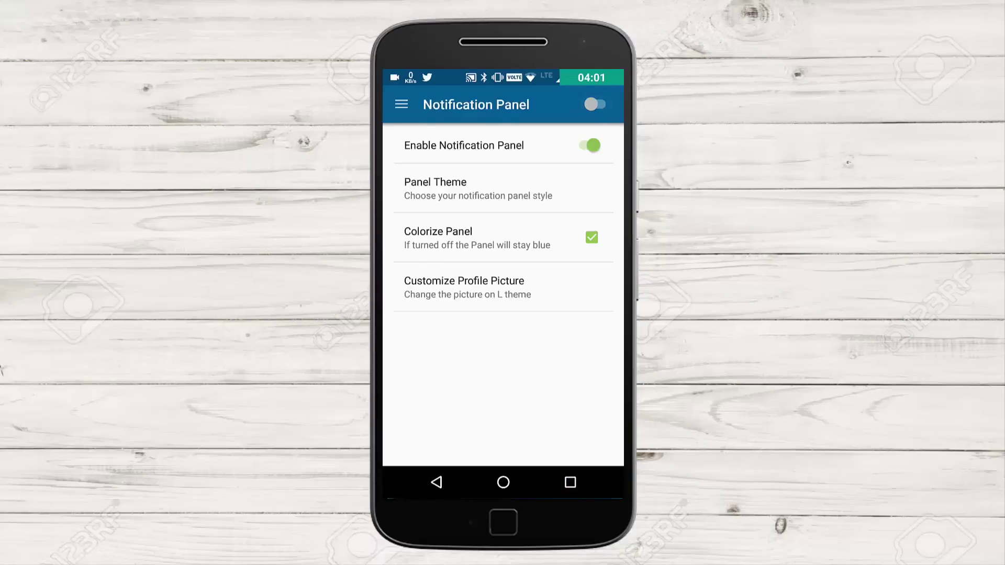
{"action": "left_click_drag", "start_coordinate": [503, 74], "coordinate": [502, 313]}
{"action": "mouse_move", "coordinate": [503, 118]}
{"action": "left_mouse_down"}
{"action": "mouse_move", "coordinate": [503, 393]}
{"action": "mouse_move", "coordinate": [502, 118]}
{"action": "left_mouse_up"}
Reopen the default notification list, expand it fully, then close the shade
{"action": "mouse_move", "coordinate": [502, 314]}
{"action": "left_mouse_down"}
{"action": "mouse_move", "coordinate": [503, 79]}
{"action": "mouse_move", "coordinate": [502, 315]}
{"action": "left_mouse_up"}
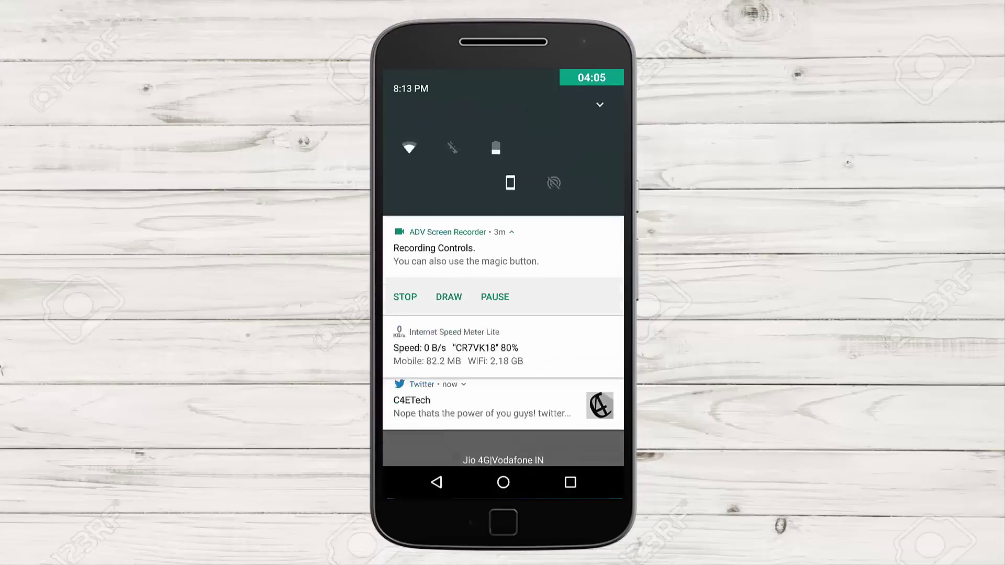
{"action": "mouse_move", "coordinate": [502, 197]}
{"action": "left_mouse_down"}
{"action": "mouse_move", "coordinate": [502, 393]}
{"action": "mouse_move", "coordinate": [503, 118]}
{"action": "left_mouse_up"}
{"action": "left_click_drag", "start_coordinate": [503, 314], "coordinate": [502, 78]}
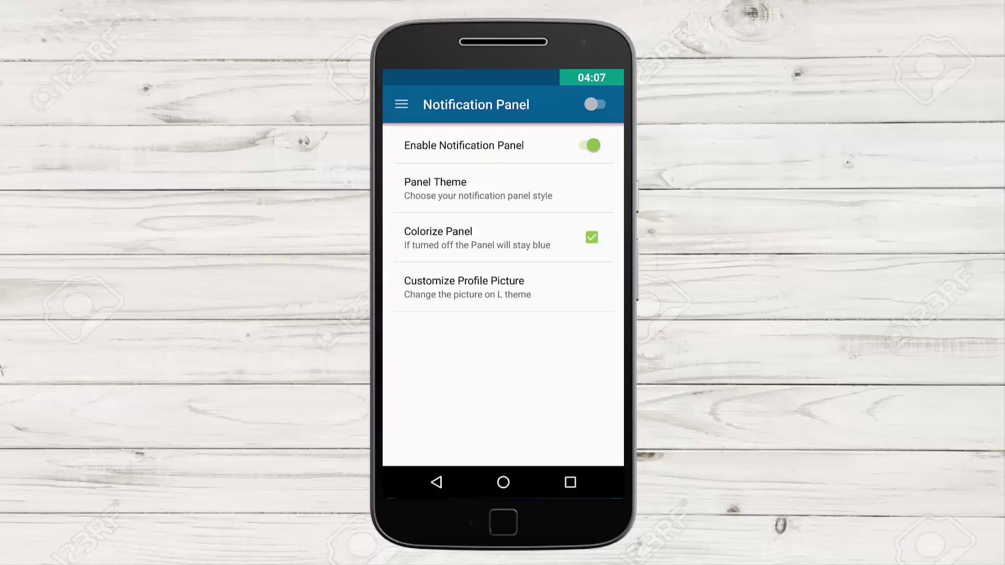